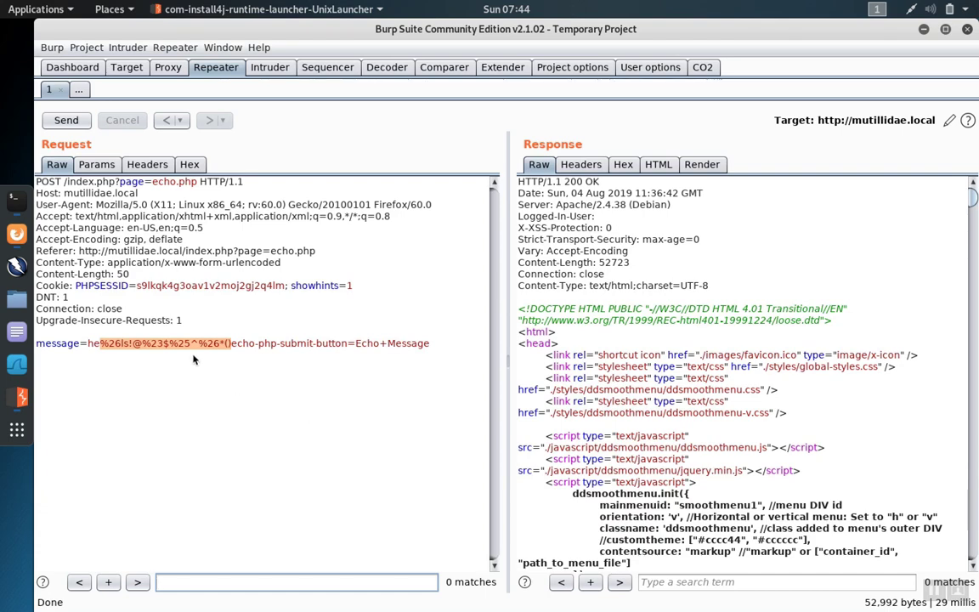
# Resend the echo.php request in Repeater, send it to Intruder, and view the proxy HTTP history
pyautogui.click(66, 119)
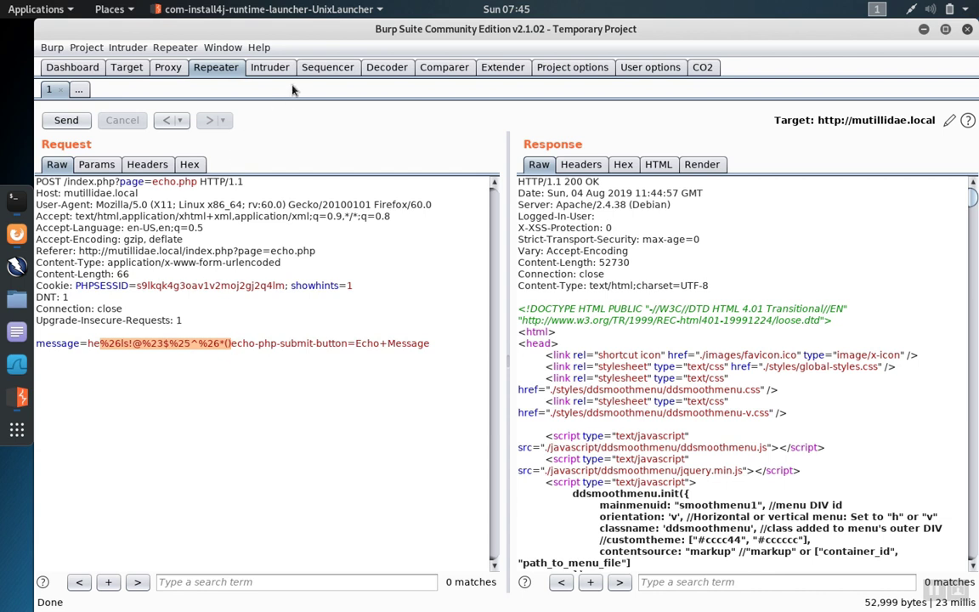
pyautogui.write(')')
pyautogui.rightClick(231, 310)
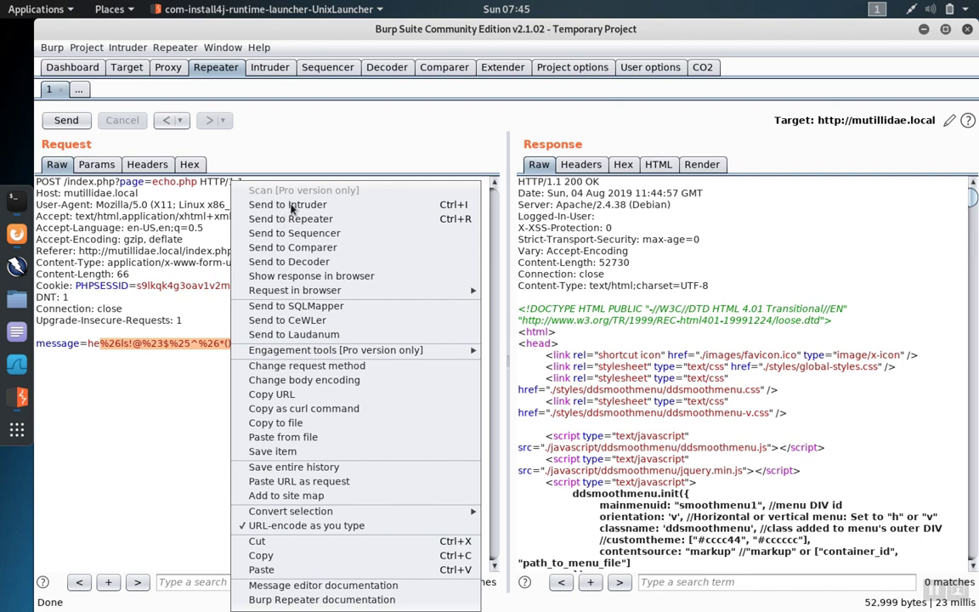
pyautogui.click(292, 204)
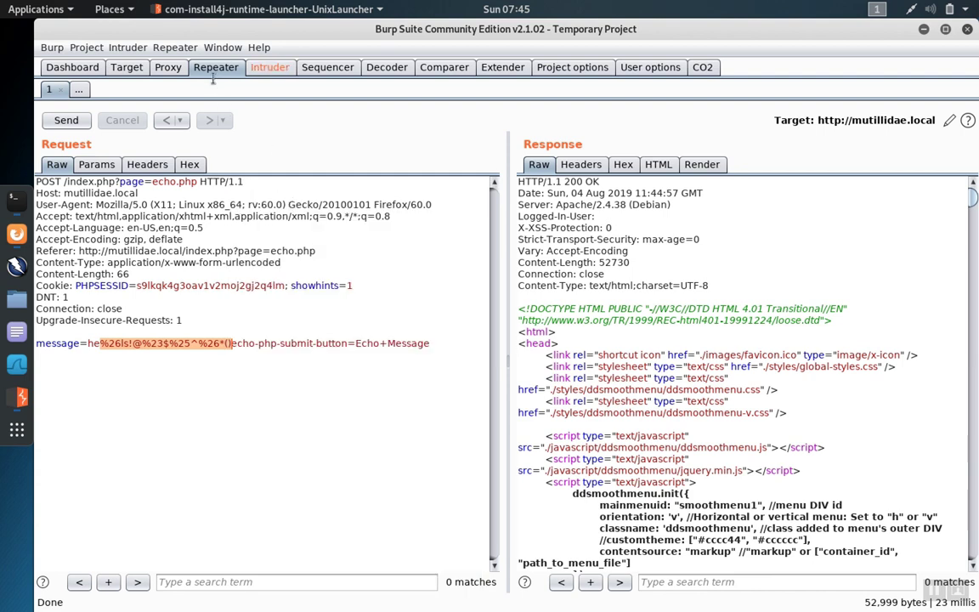
pyautogui.click(168, 68)
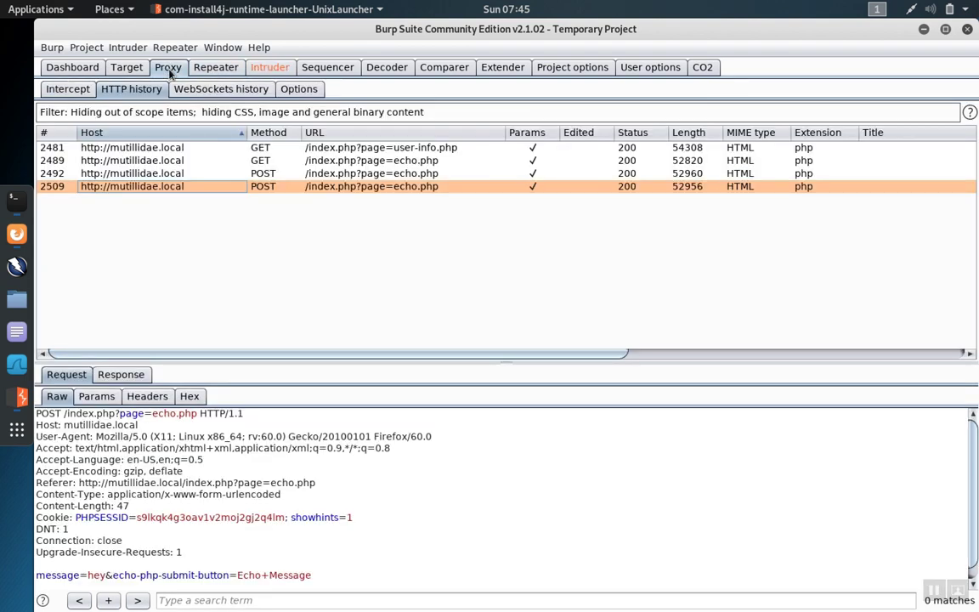
# Send request 2509 from HTTP history to Intruder and view its auto-marked payload positions
pyautogui.rightClick(161, 189)
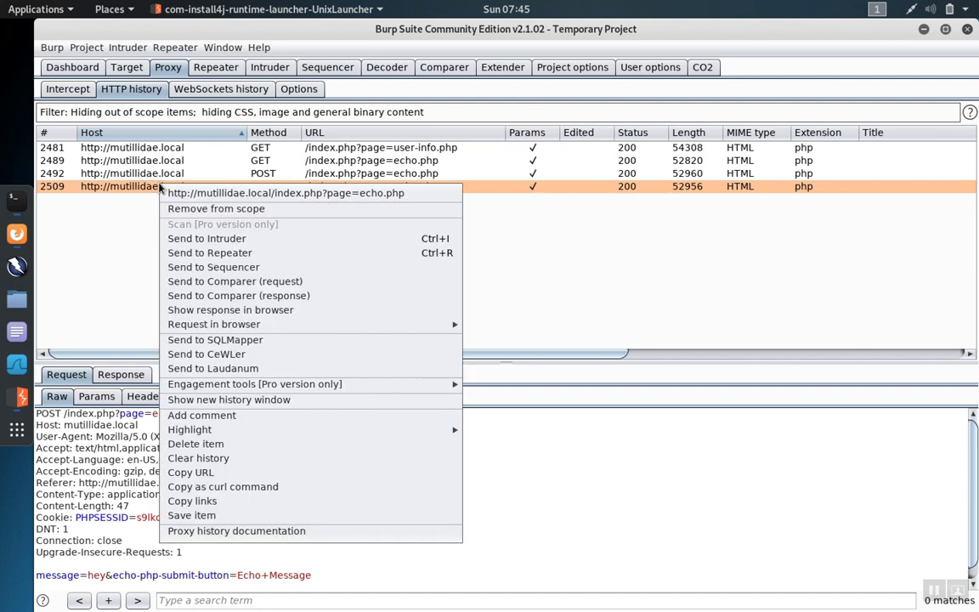
pyautogui.click(180, 239)
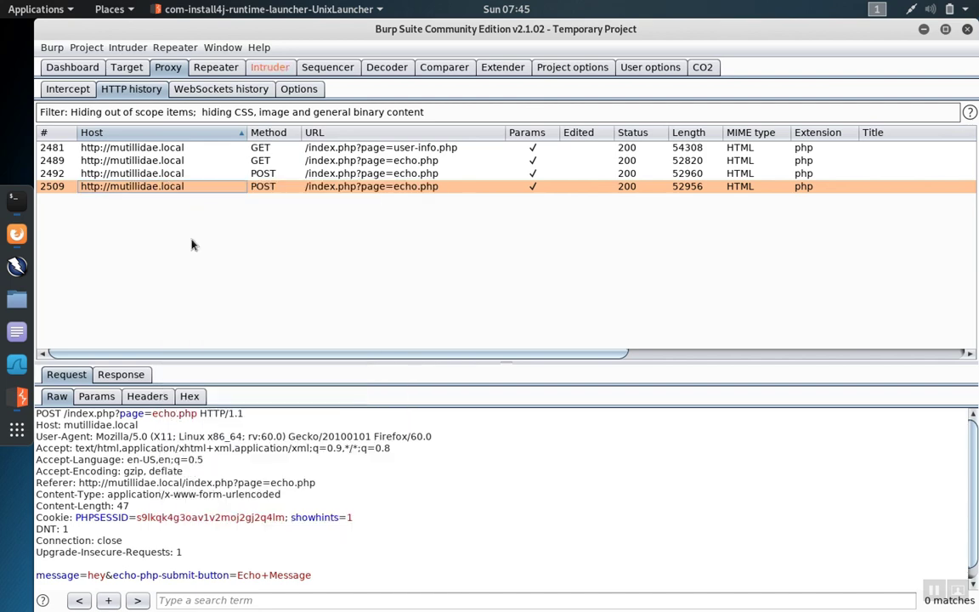
pyautogui.click(268, 68)
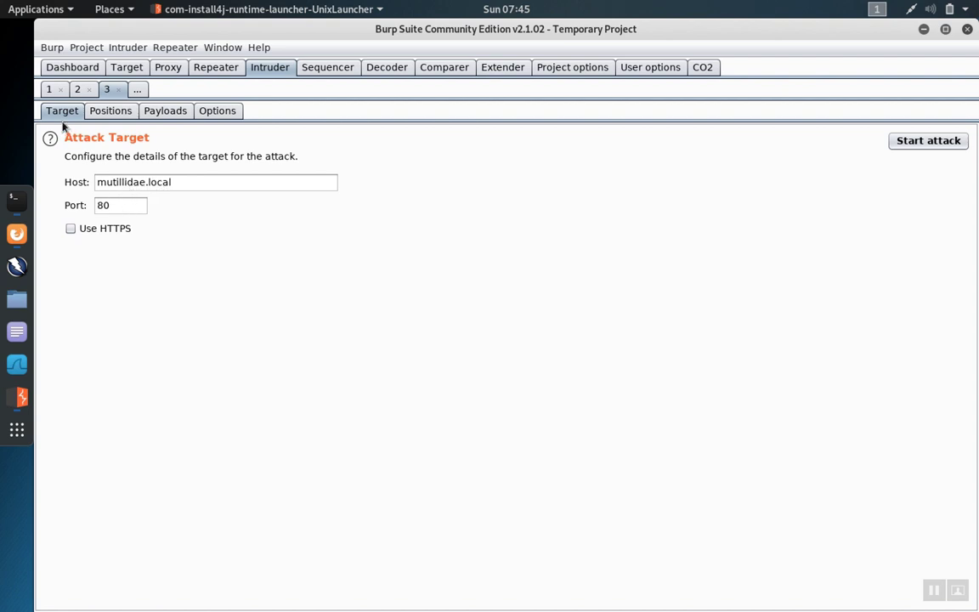
pyautogui.click(110, 111)
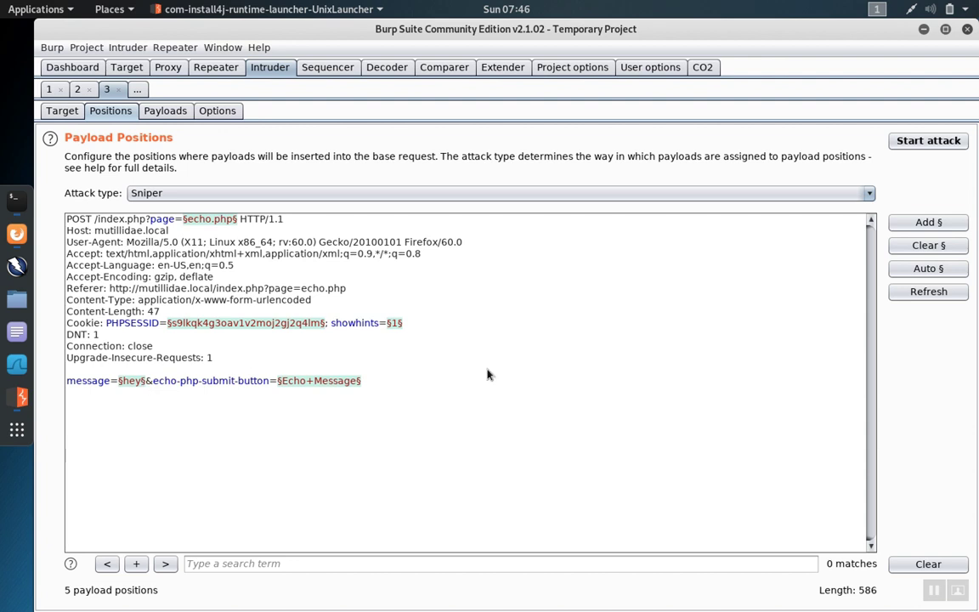
pyautogui.click(927, 246)
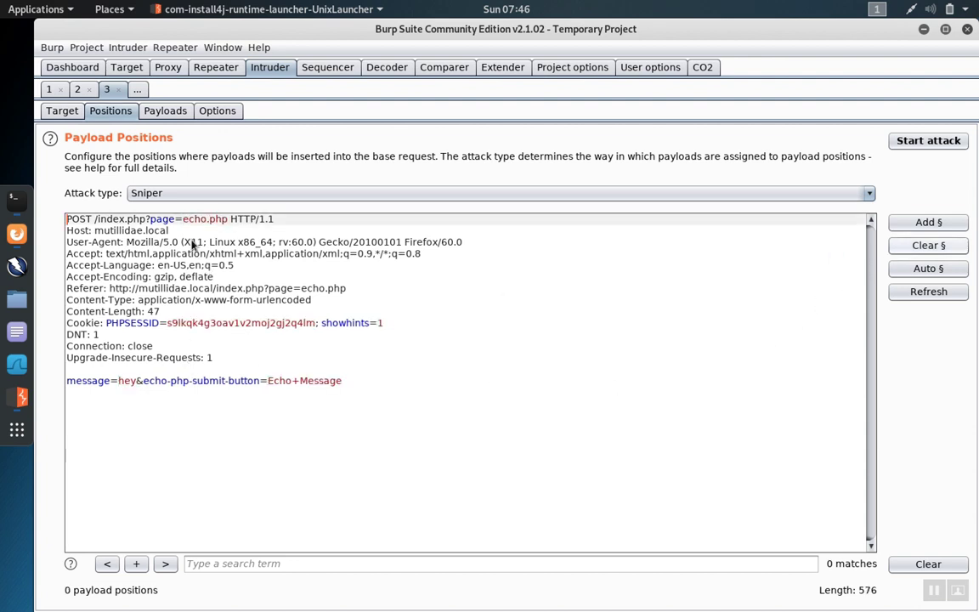
pyautogui.moveTo(183, 219); pyautogui.dragTo(229, 218)
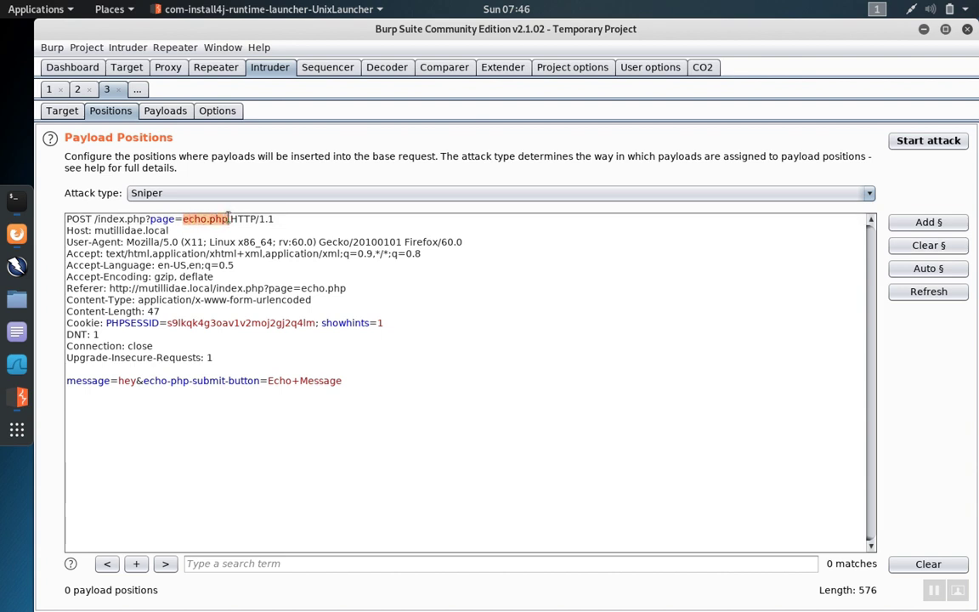
pyautogui.click(928, 222)
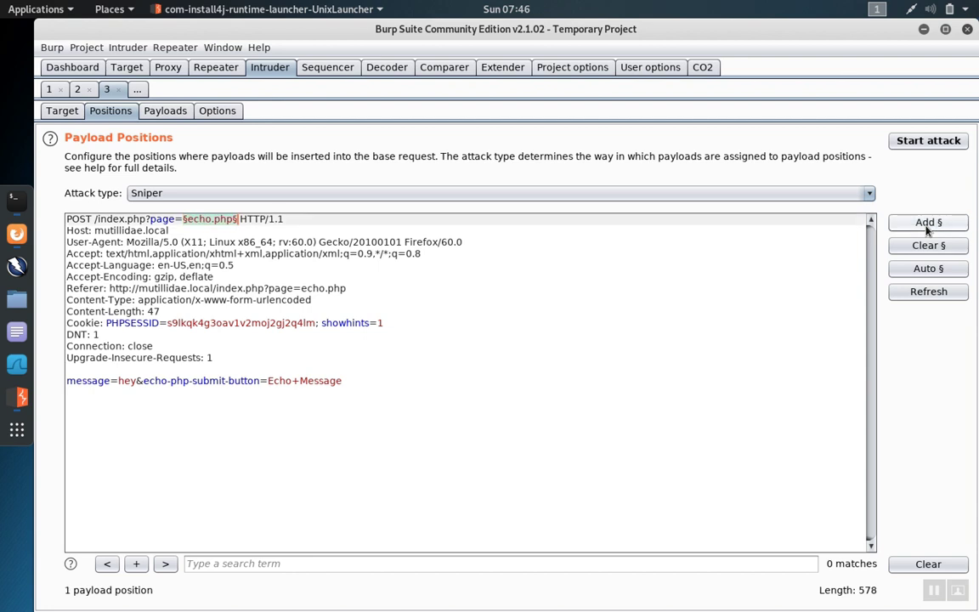
pyautogui.click(927, 269)
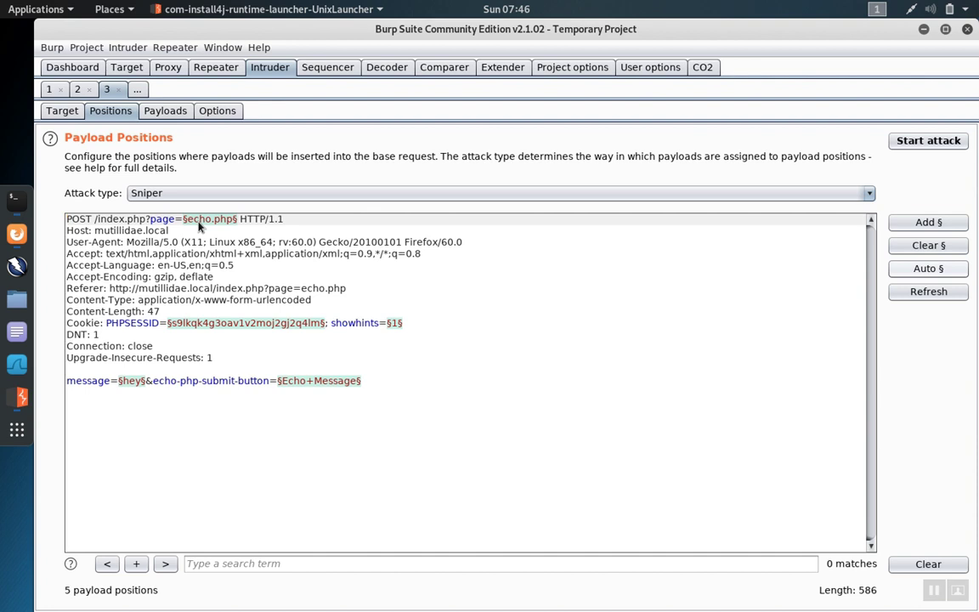
pyautogui.click(928, 245)
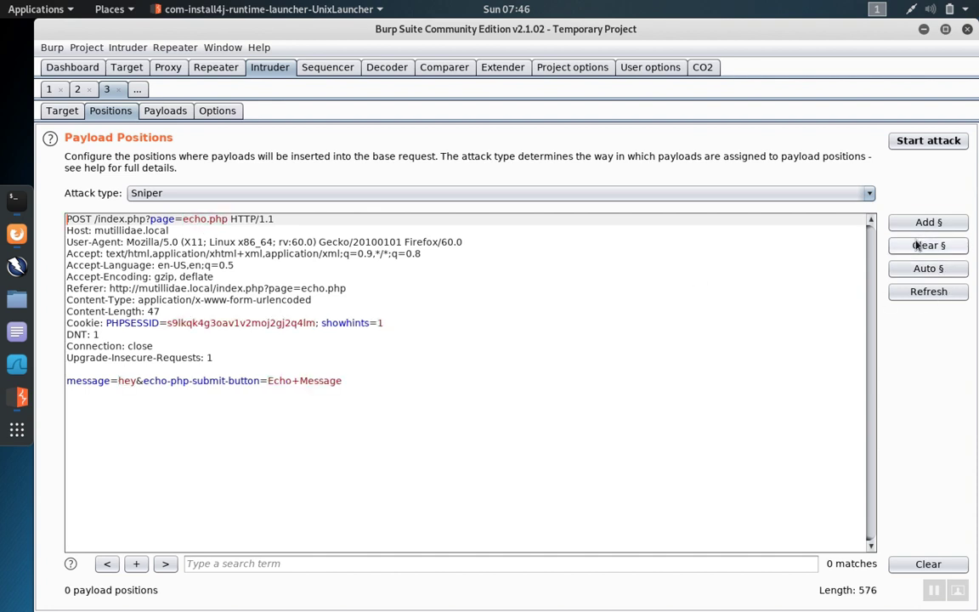
# Mark the message value hey and the Echo+Message button value as payload positions
pyautogui.click(119, 381)
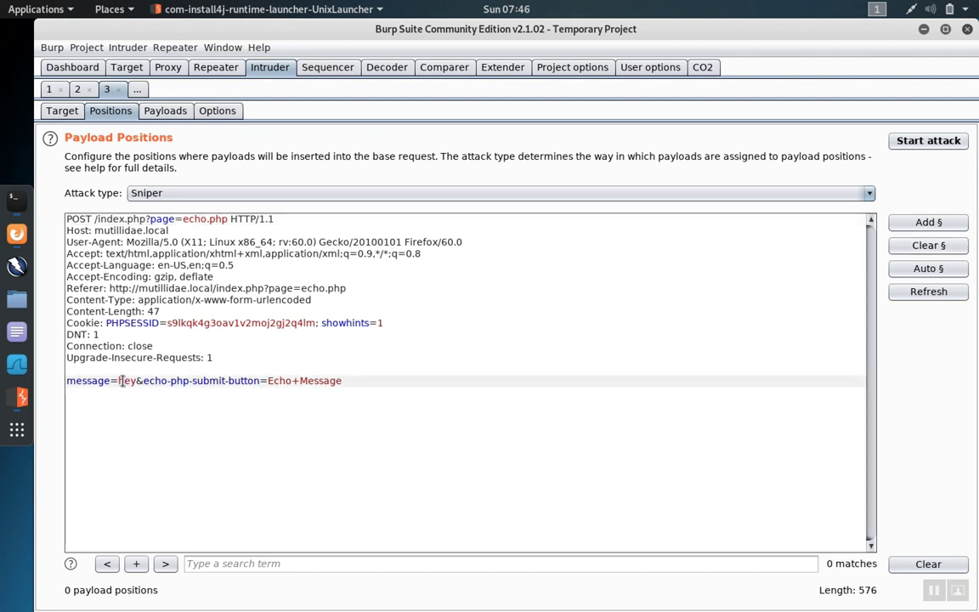
pyautogui.moveTo(118, 380); pyautogui.dragTo(136, 382)
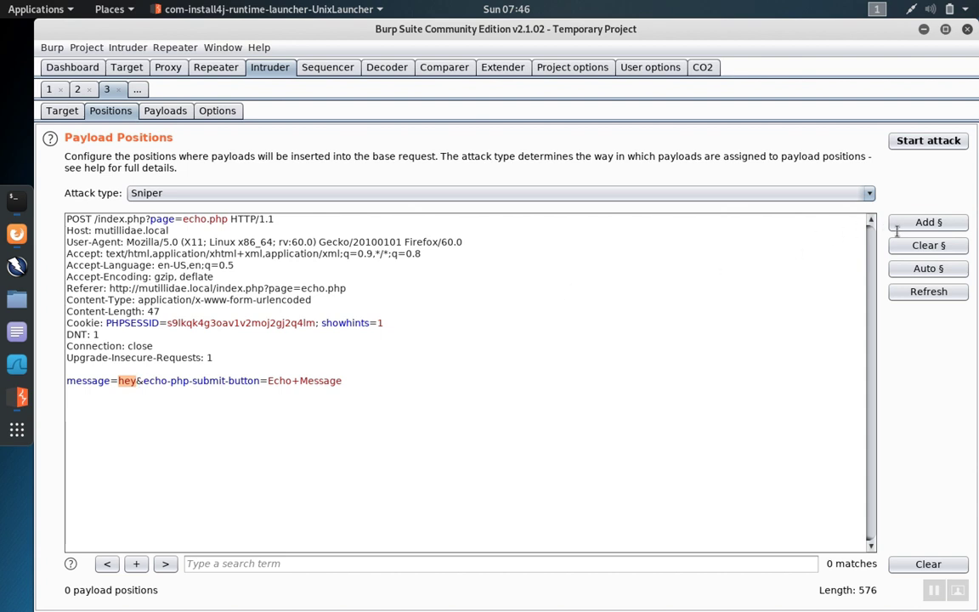
pyautogui.click(927, 222)
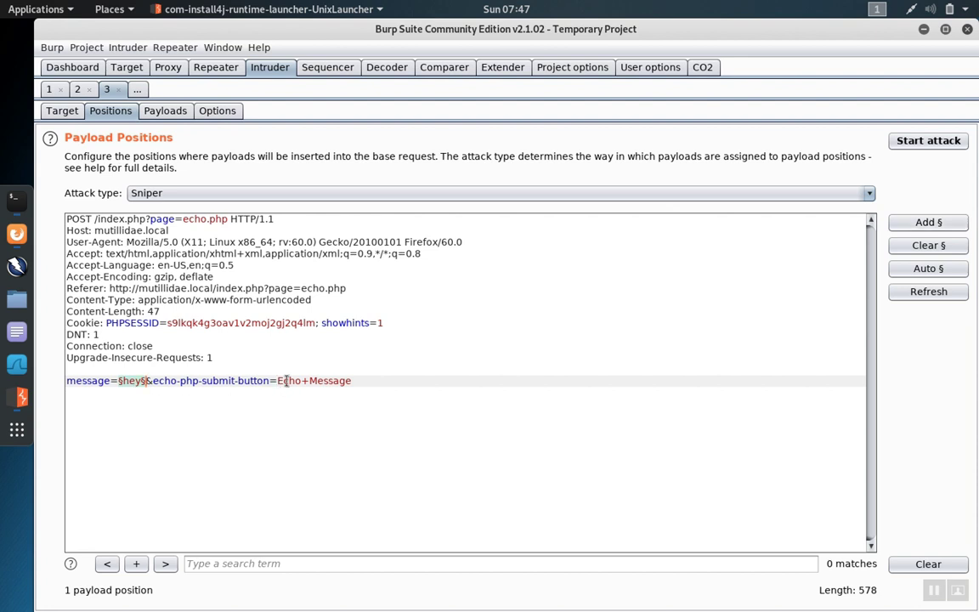
pyautogui.moveTo(278, 380); pyautogui.dragTo(354, 379)
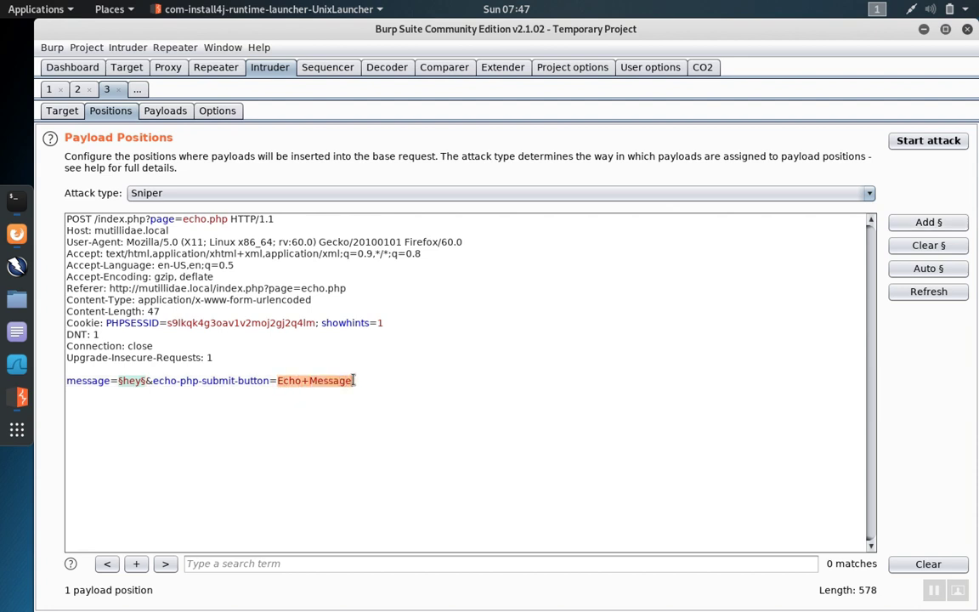
pyautogui.click(927, 222)
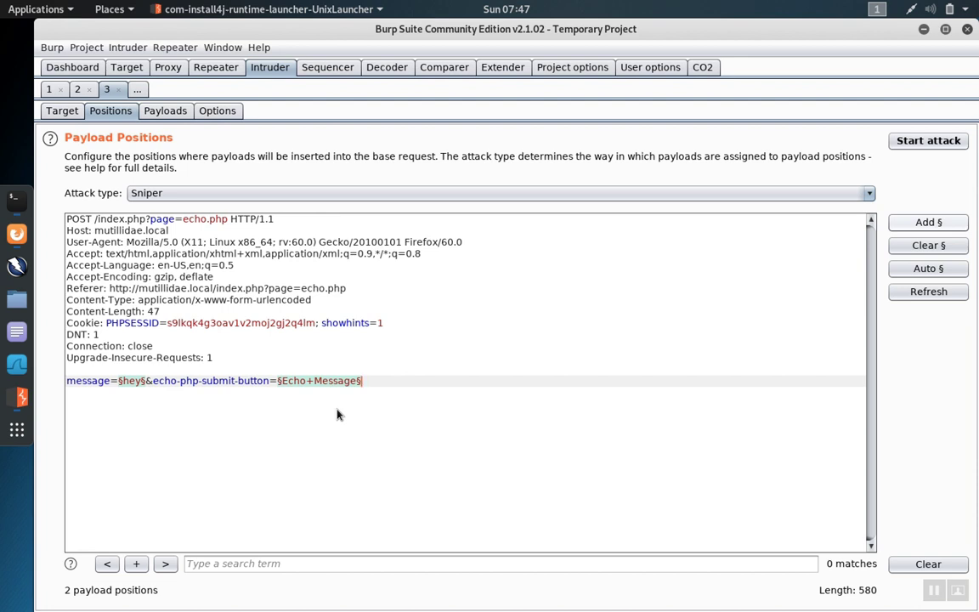
# Move to the payload settings and focus the new-item field
pyautogui.click(165, 110)
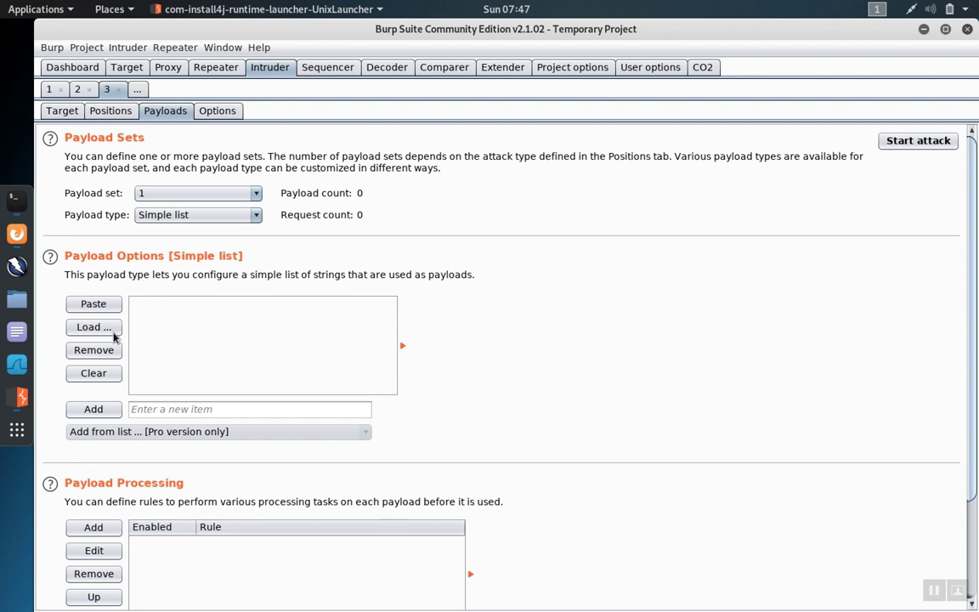
pyautogui.click(143, 408)
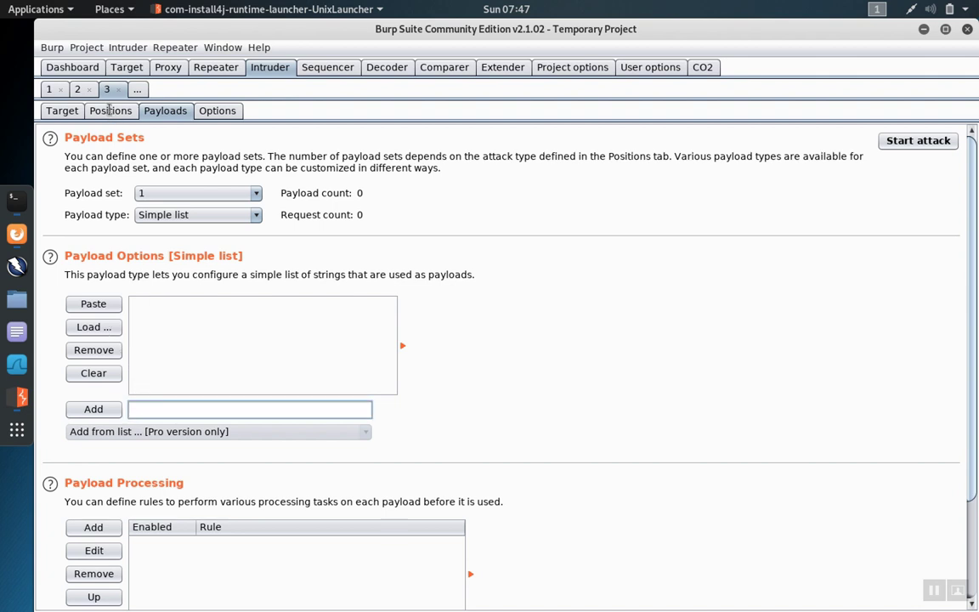
# Clear all markers, make hey the only payload position, and return to the payload list
pyautogui.click(111, 110)
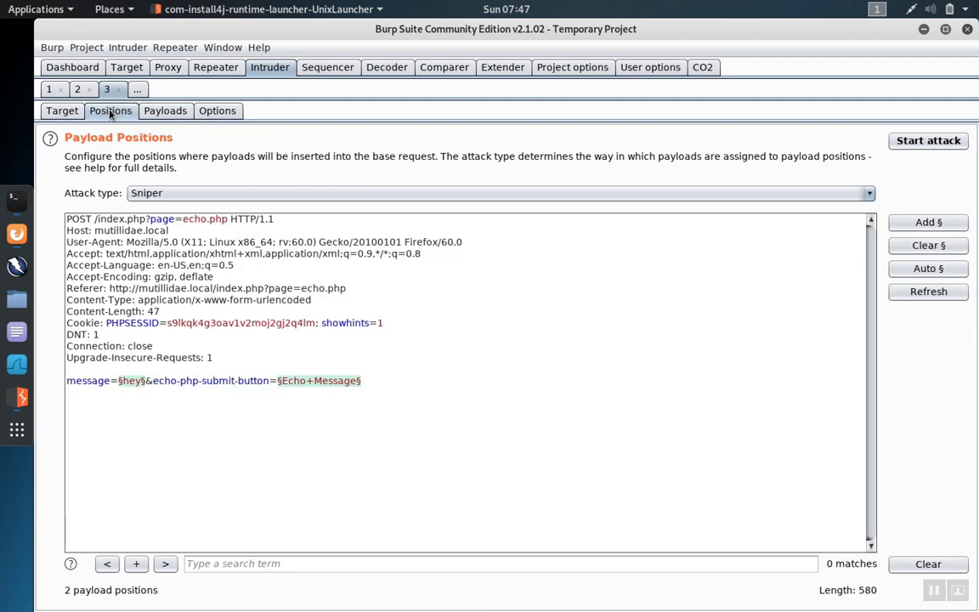
pyautogui.click(927, 245)
pyautogui.doubleClick(126, 380)
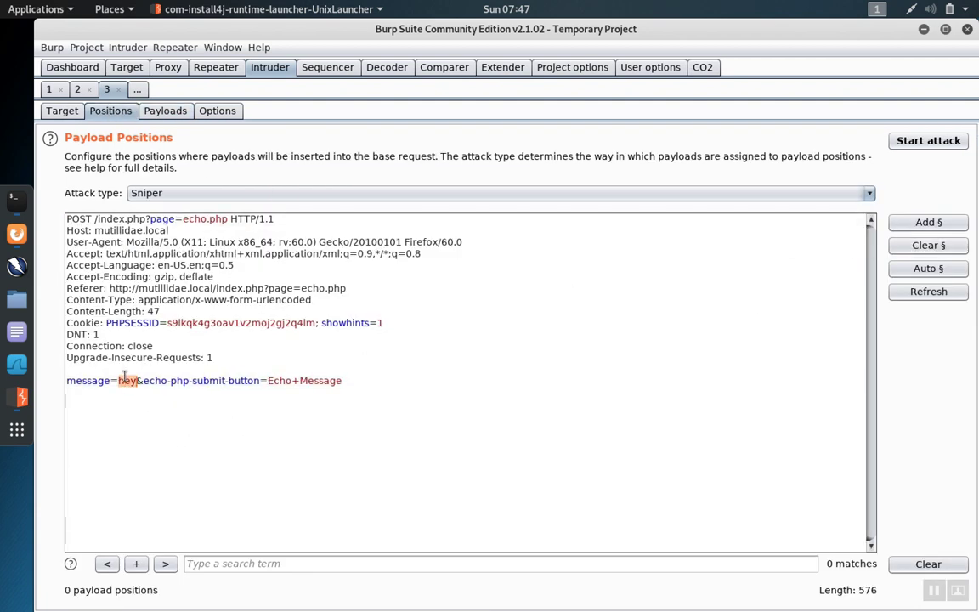
pyautogui.click(928, 222)
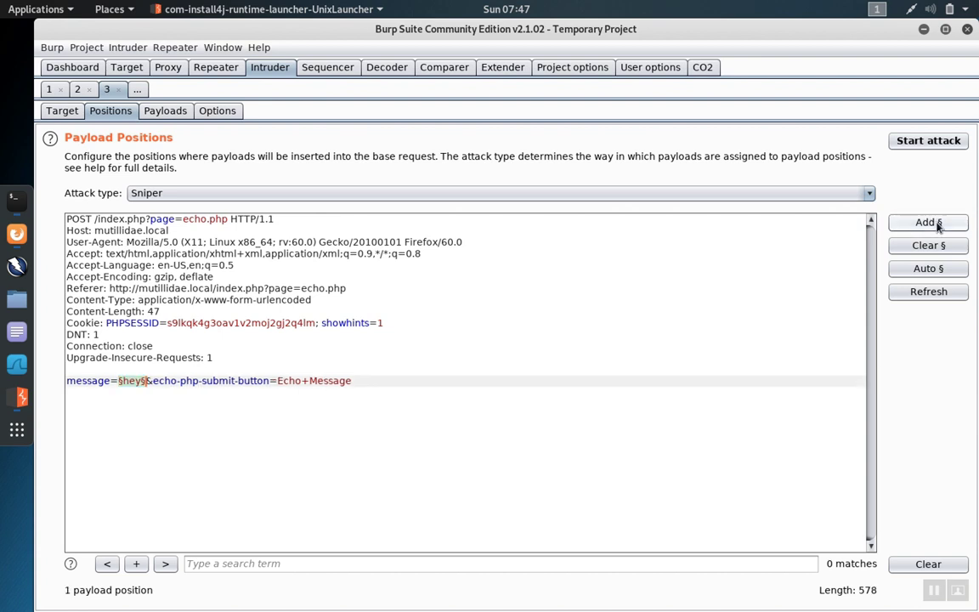
pyautogui.click(165, 111)
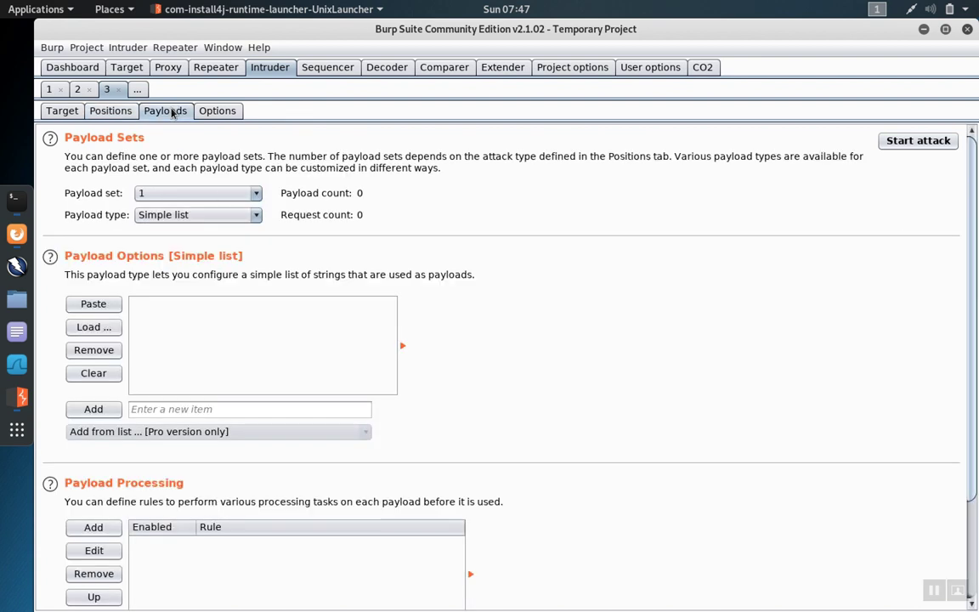
pyautogui.click(156, 410)
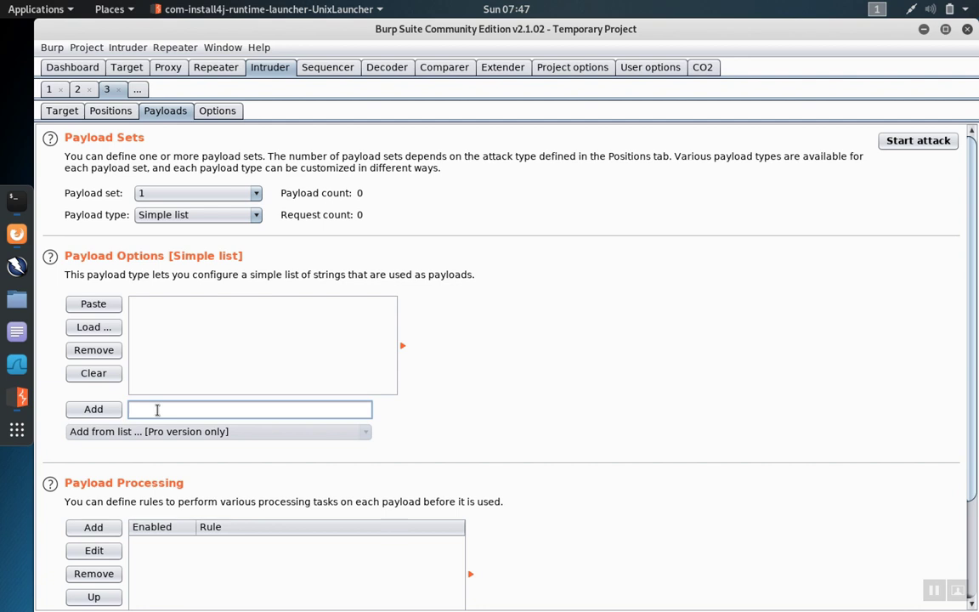
pyautogui.write('a')
# Add the payloads a, b, 1, 2, $, #, & and &ls to the simple list and start the attack
pyautogui.press('Return')
pyautogui.write('b')
pyautogui.press('Return')
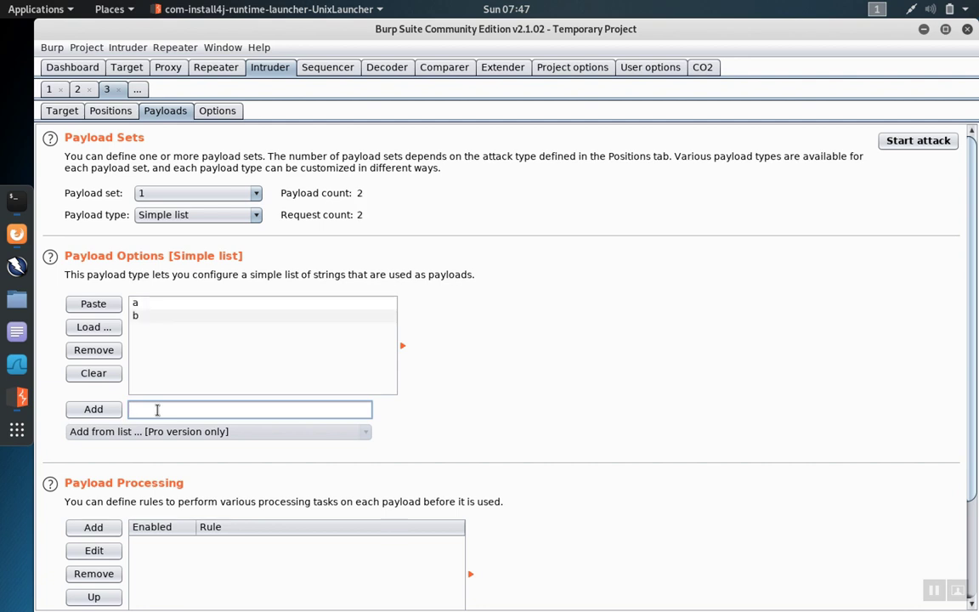
pyautogui.write('1')
pyautogui.press('Return')
pyautogui.write('2')
pyautogui.press('Return')
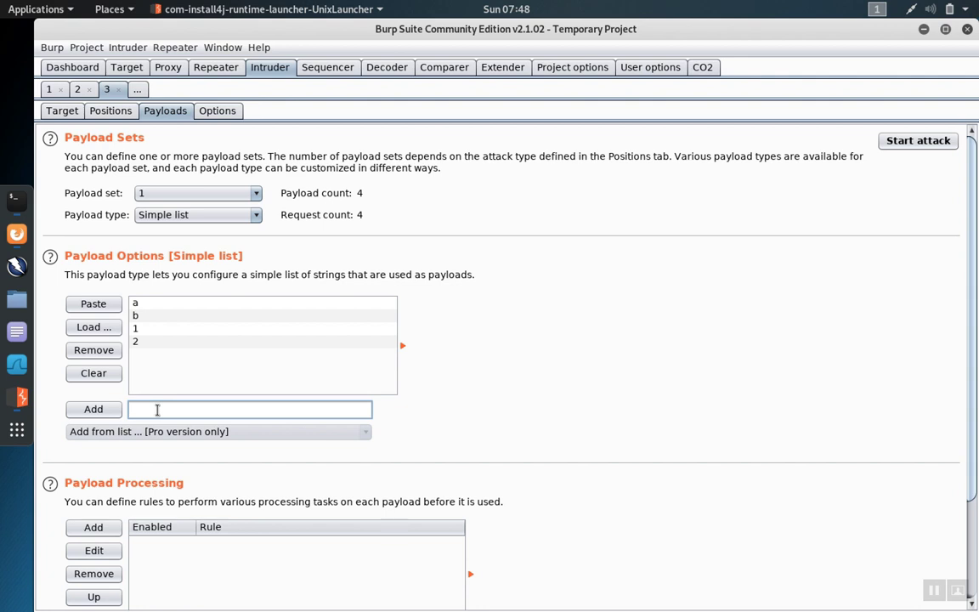
pyautogui.write('$')
pyautogui.press('Return')
pyautogui.write('#')
pyautogui.press('Return')
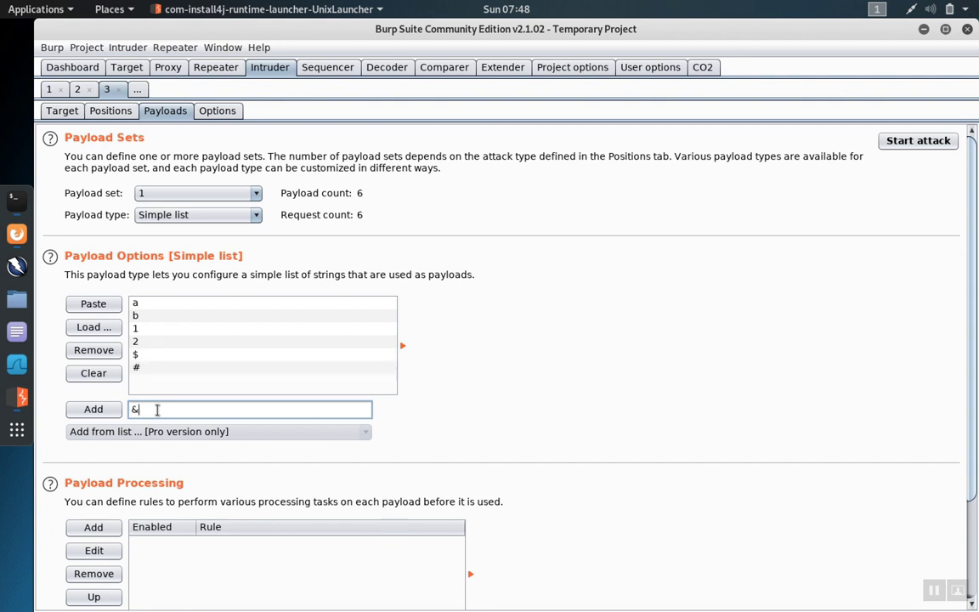
pyautogui.press('Return')
pyautogui.write('&')
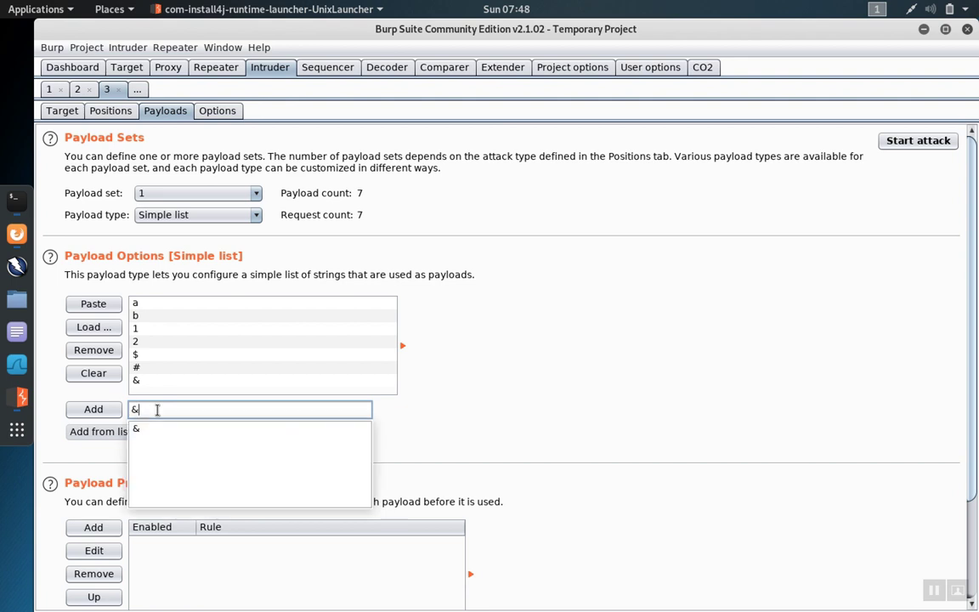
pyautogui.write('ls')
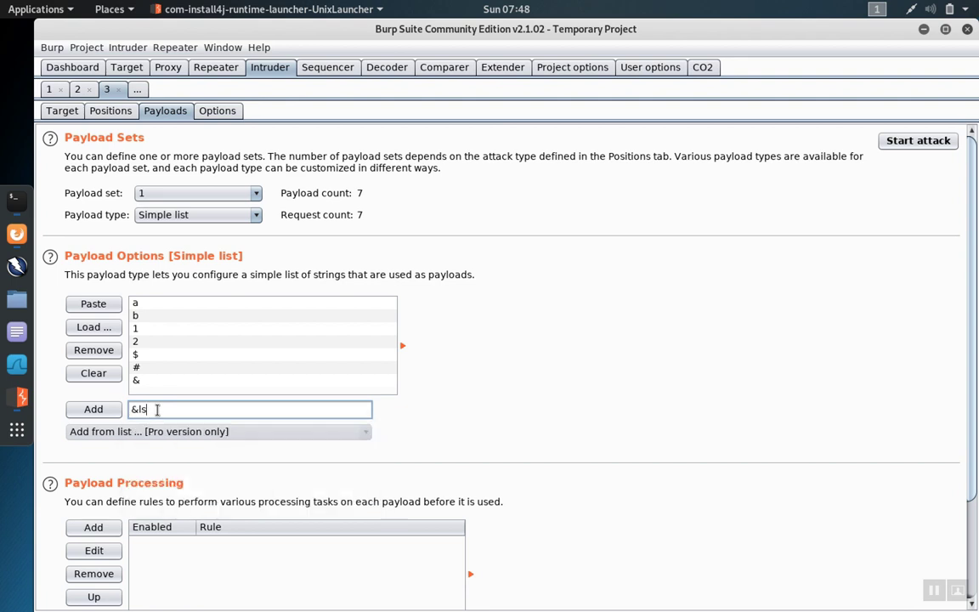
pyautogui.press('Return')
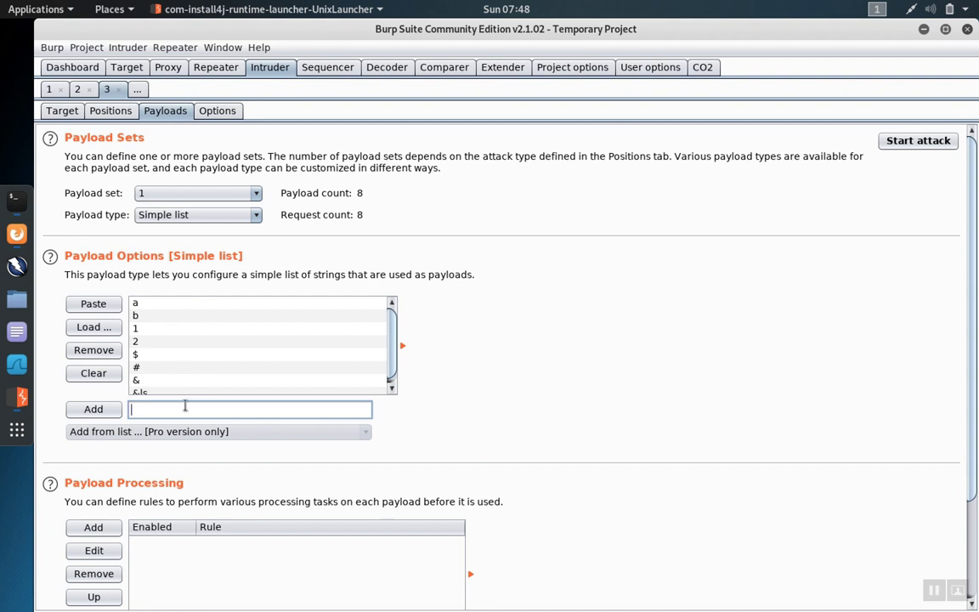
pyautogui.click(918, 141)
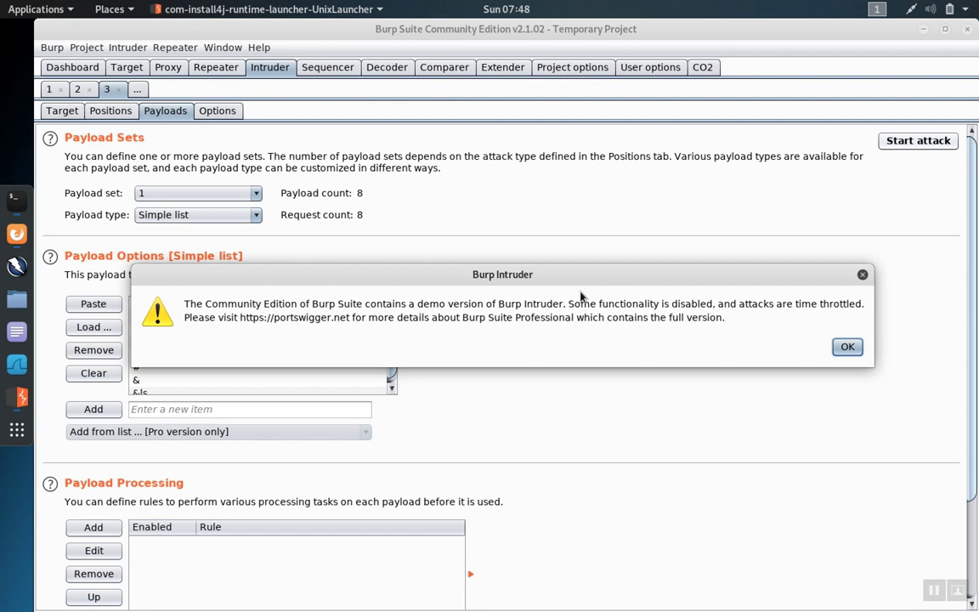
# Dismiss the Community Edition warning and inspect the baseline request 0 in the results
pyautogui.click(847, 346)
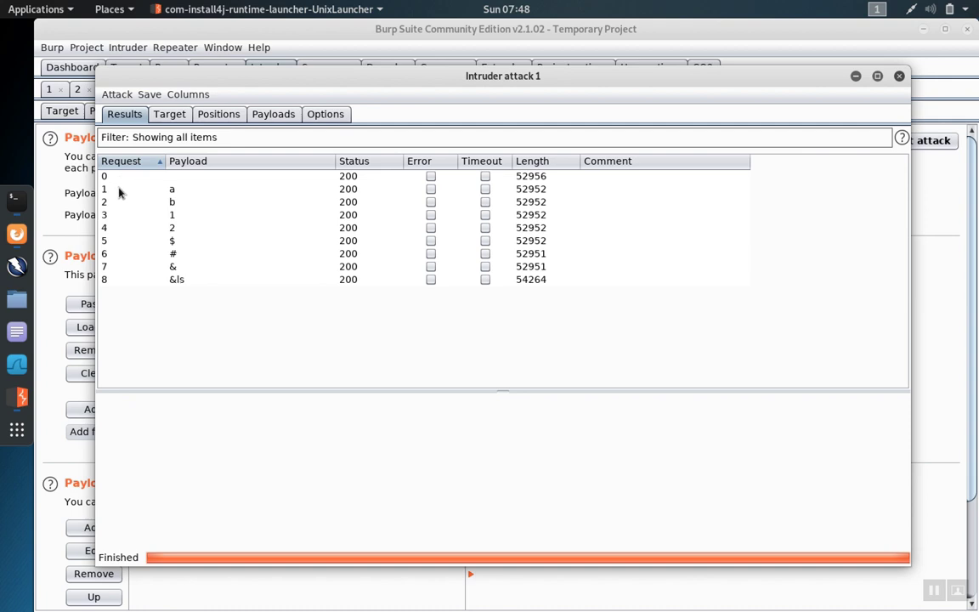
pyautogui.click(180, 179)
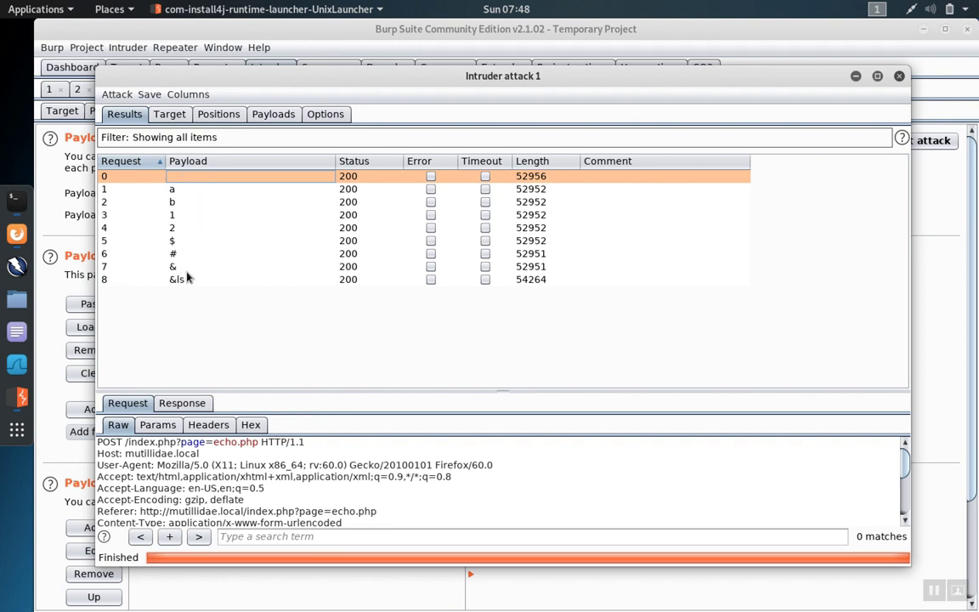
# Sort the attack results by the Length column, shortest first
pyautogui.click(535, 162)
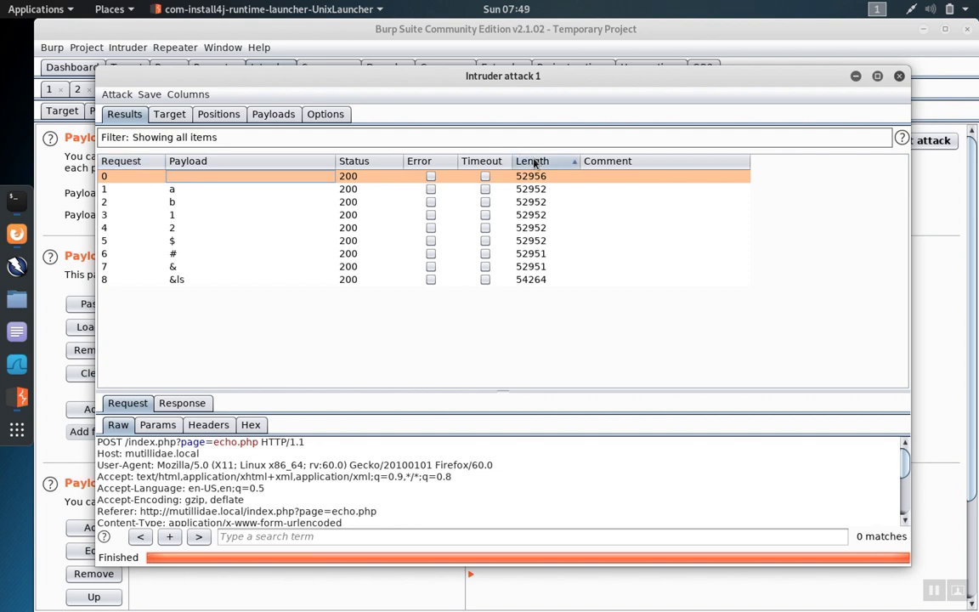